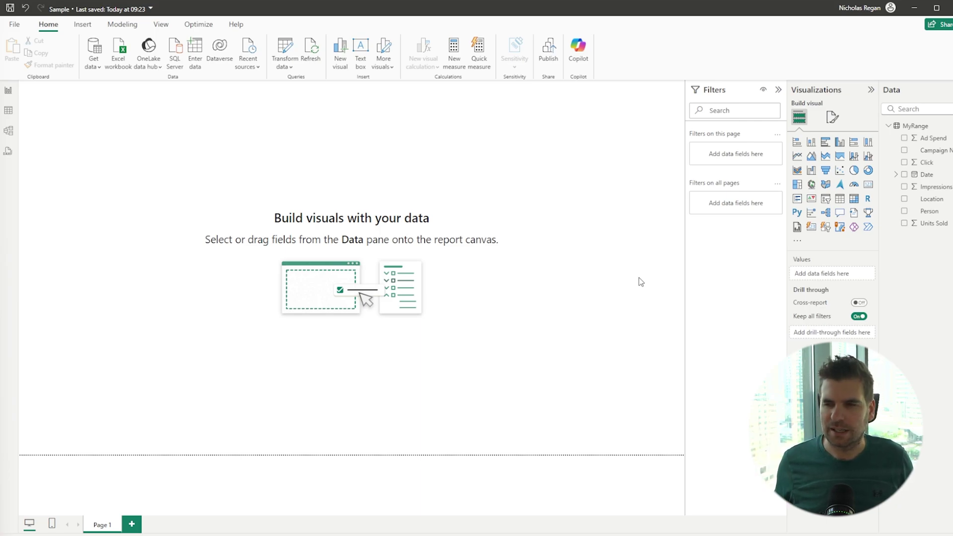
- Insert a Table visual, center it, and enlarge it to fill most of the page
click(842, 205)
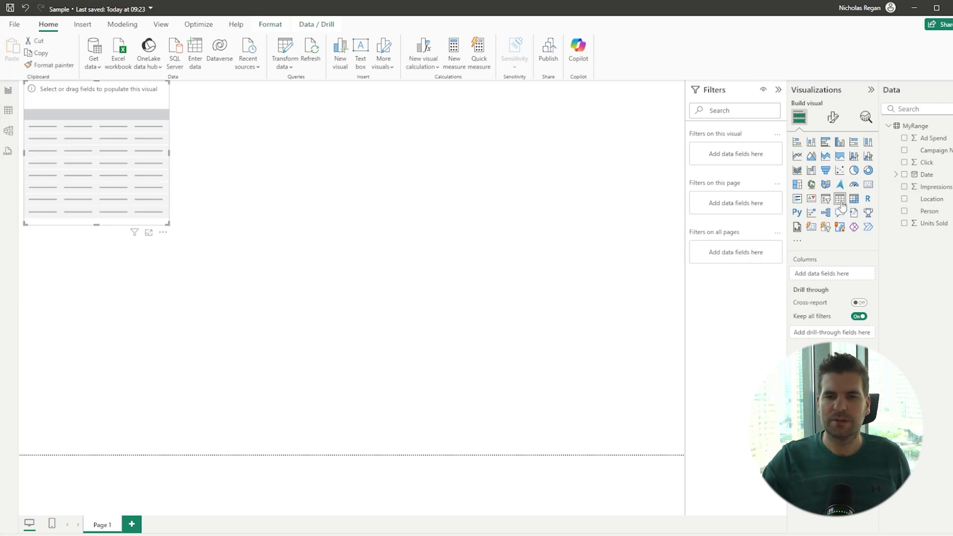
drag(161, 167, 236, 251)
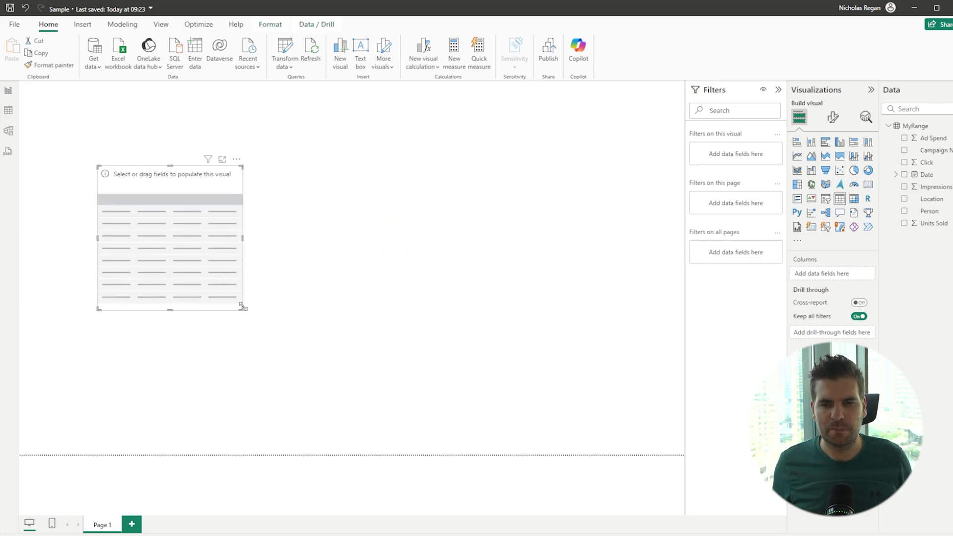
drag(242, 309, 622, 393)
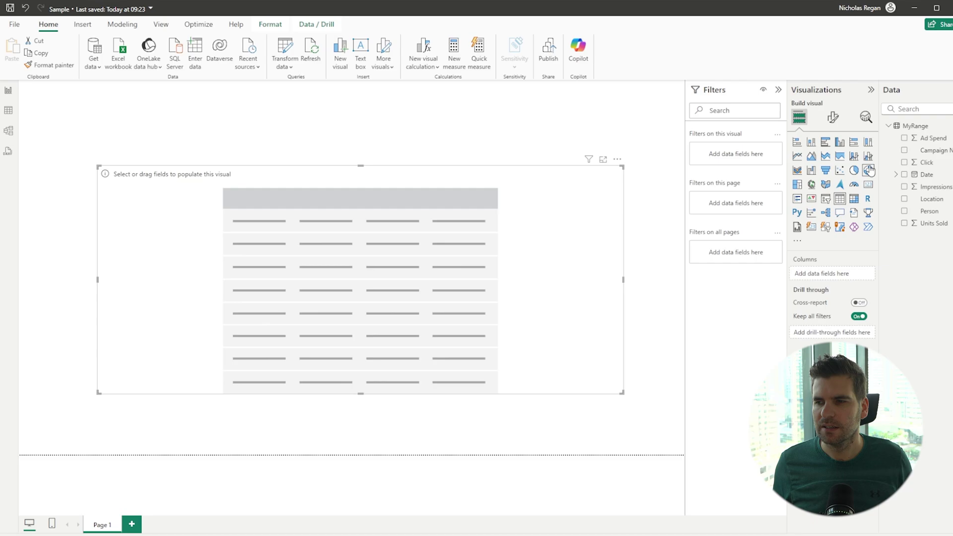
- Add Person, Location, Date, Click, Ad Spend, Impressions and Units Sold to the table
click(906, 210)
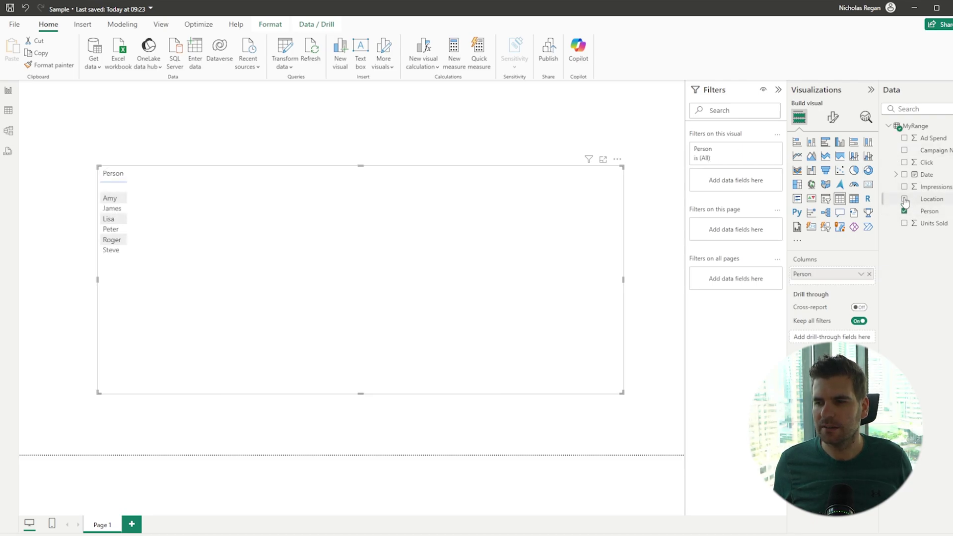
click(905, 199)
click(904, 174)
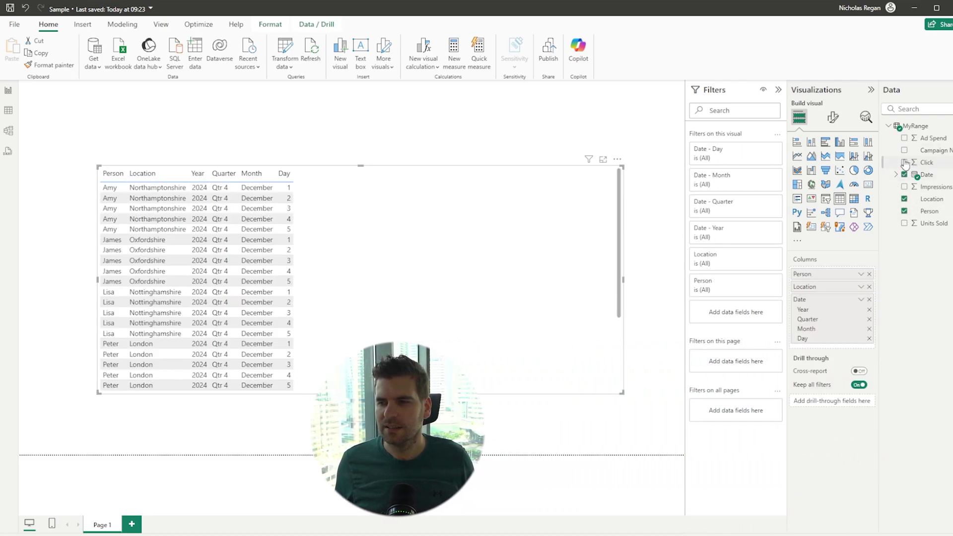
click(905, 162)
click(903, 138)
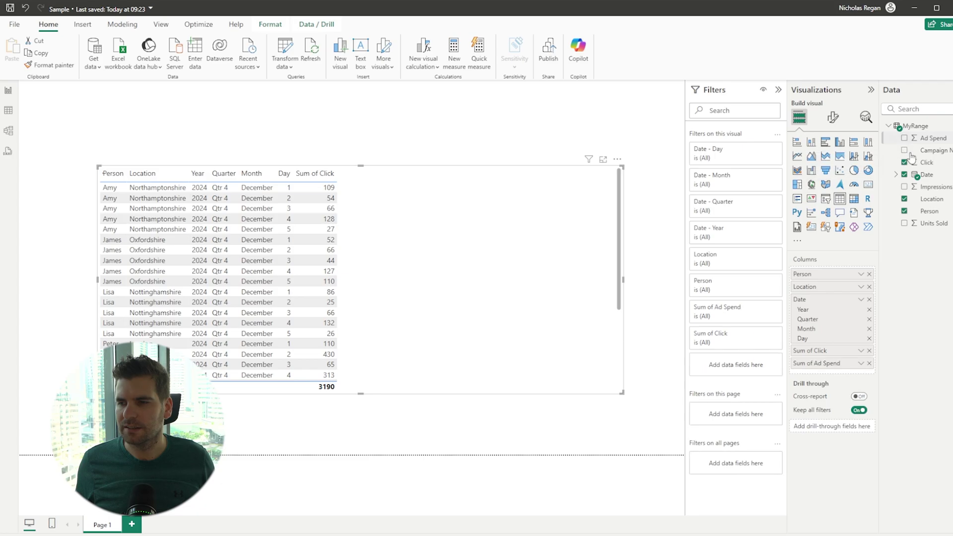
click(904, 187)
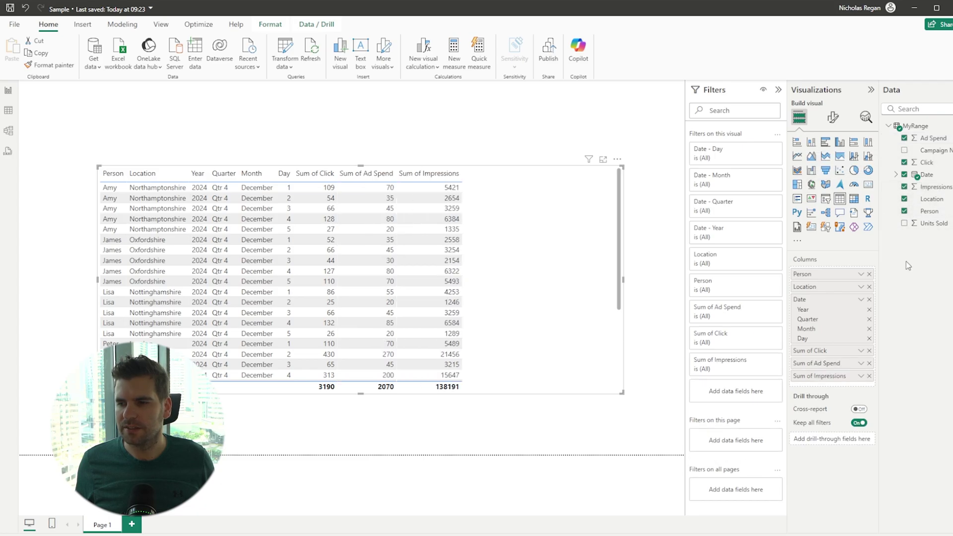
click(904, 223)
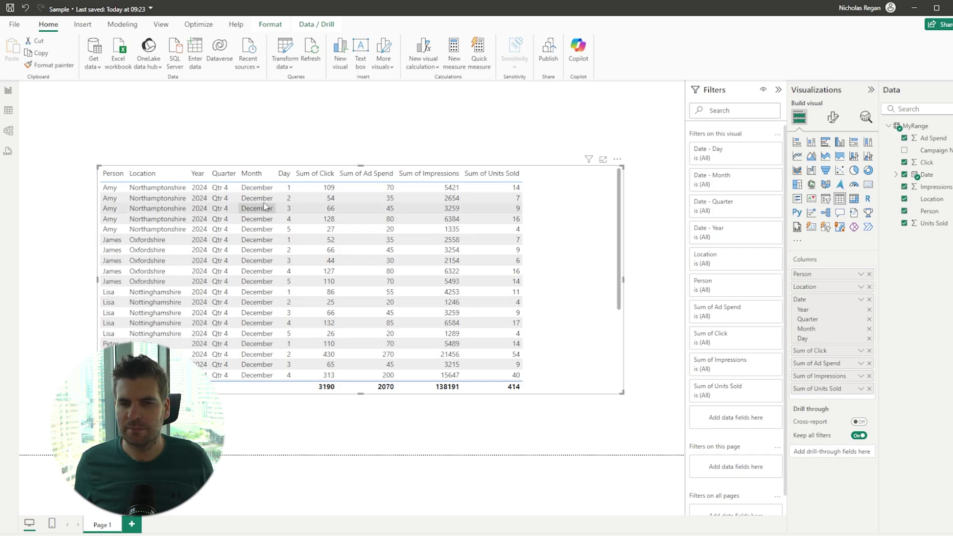
- Show Date as a single column instead of a hierarchy, adjust the table position, and save
click(861, 299)
click(891, 355)
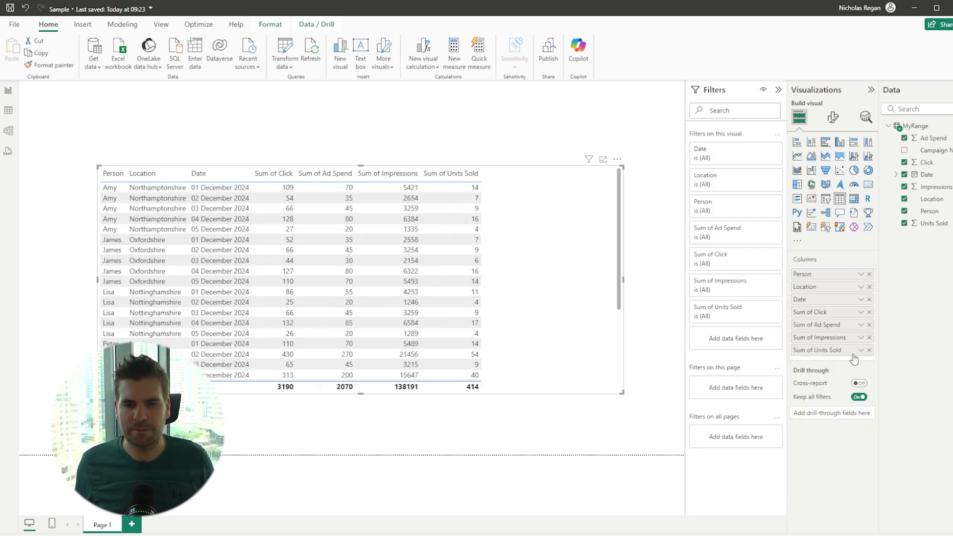
key(Escape)
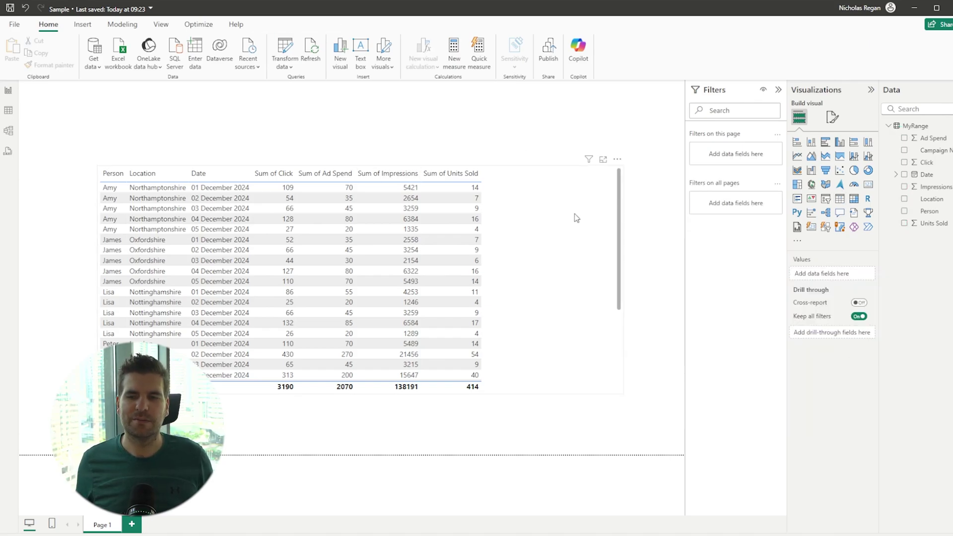
drag(557, 272, 545, 265)
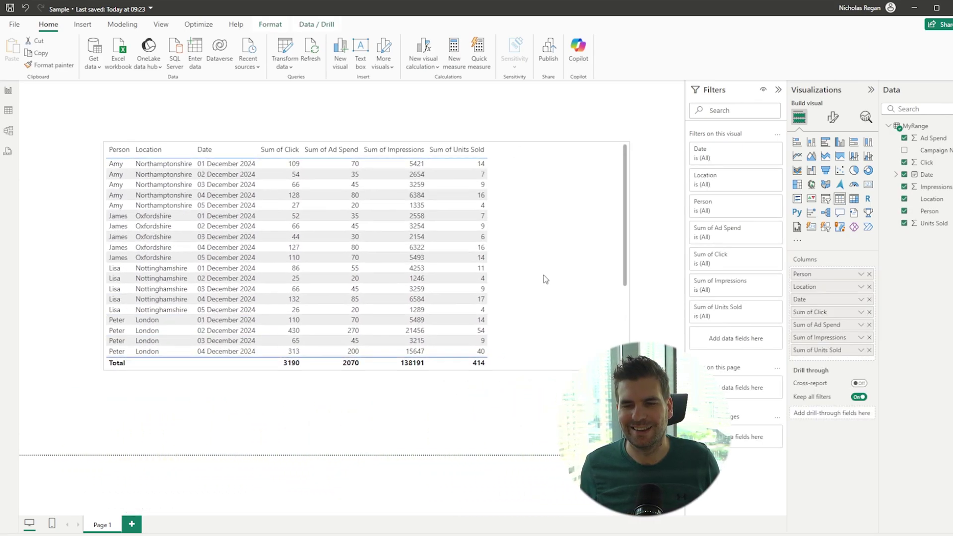
click(652, 292)
drag(596, 298, 612, 299)
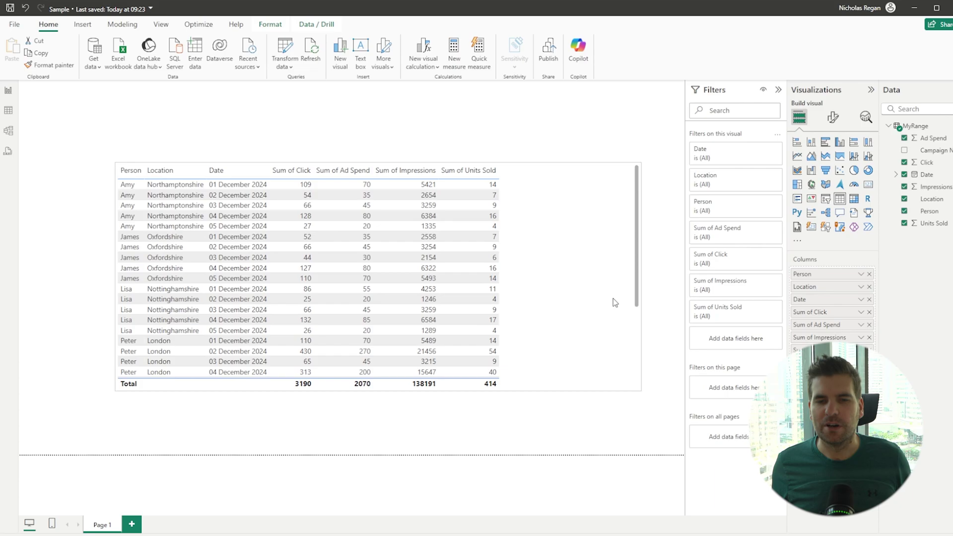
click(648, 298)
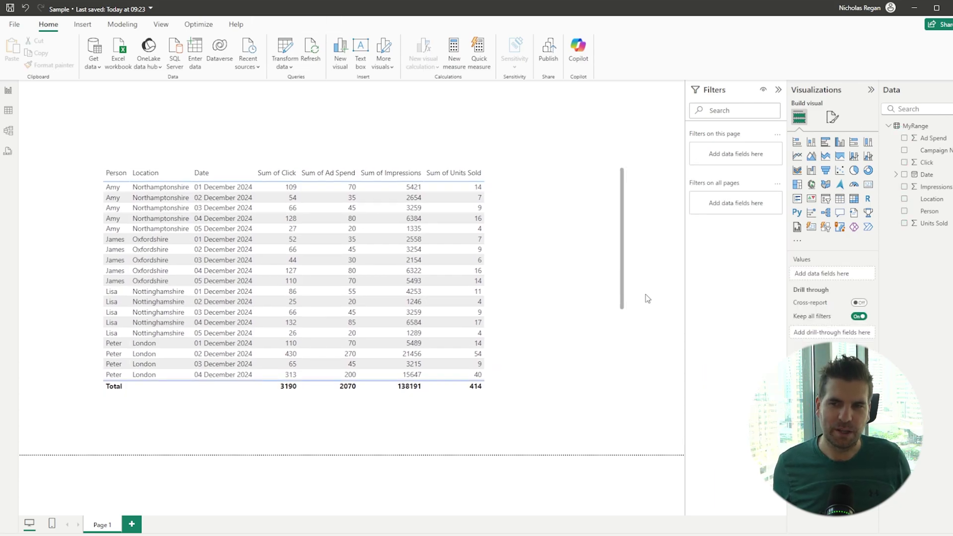
key(ctrl+s)
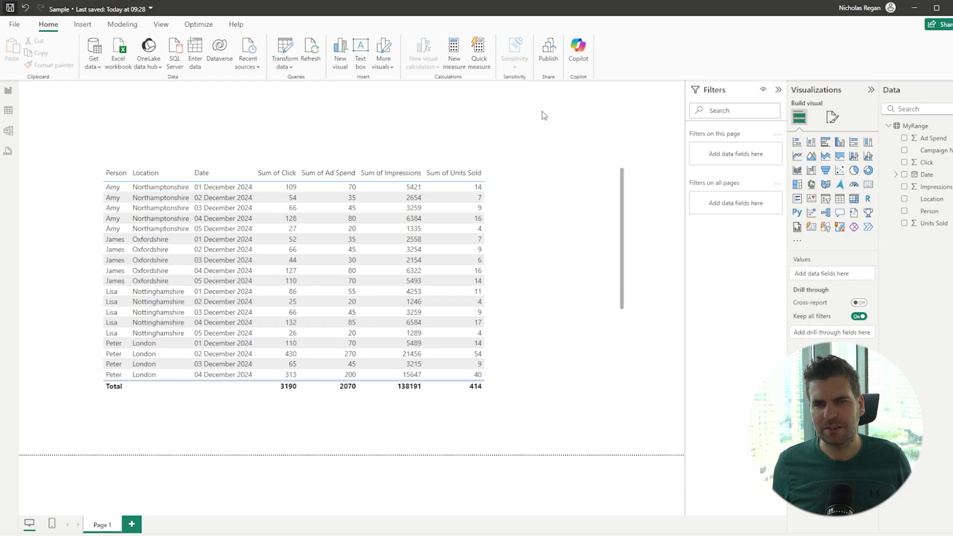
- Publish the report to My workspace, replacing the existing Sample dataset
click(548, 54)
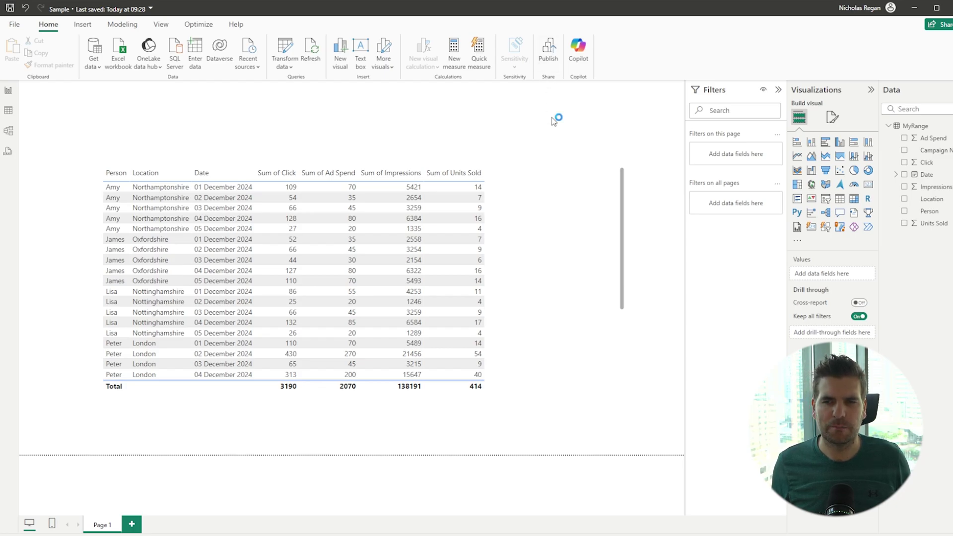
click(350, 257)
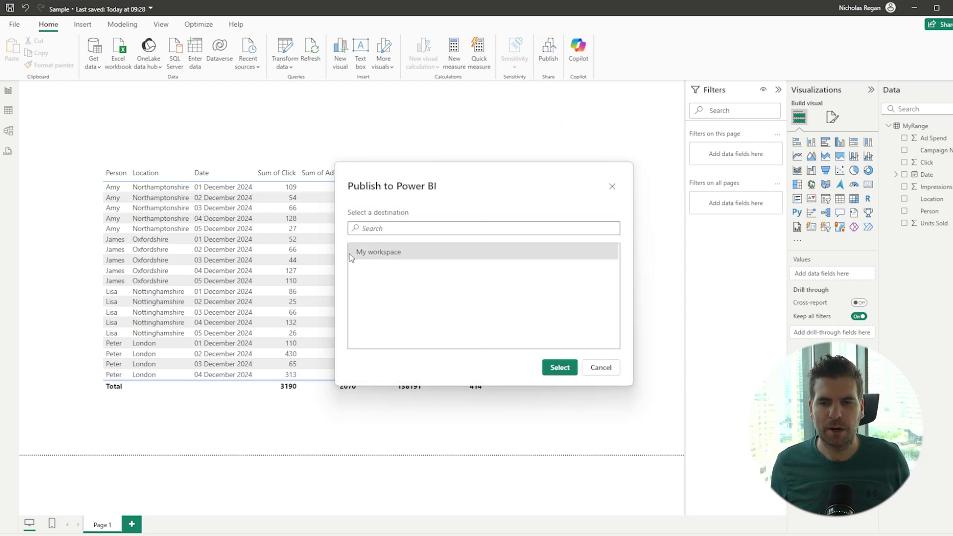
click(559, 367)
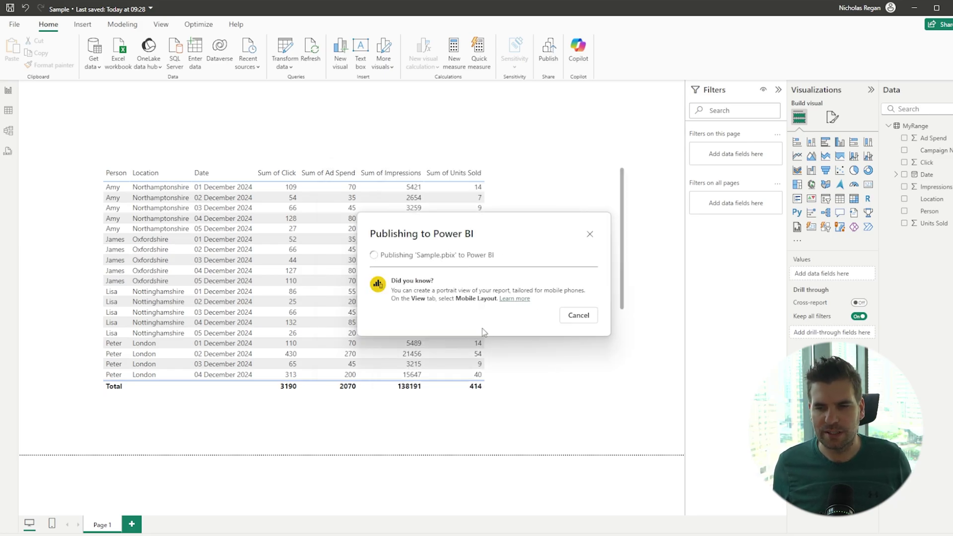
click(519, 345)
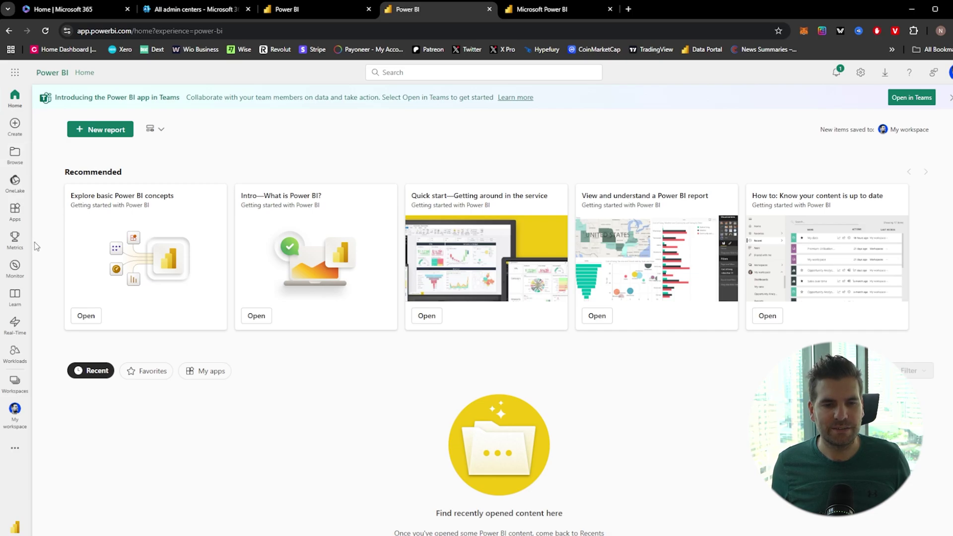
- Reload Power BI Service, go to My workspace, and dismiss the task flows introduction
click(44, 31)
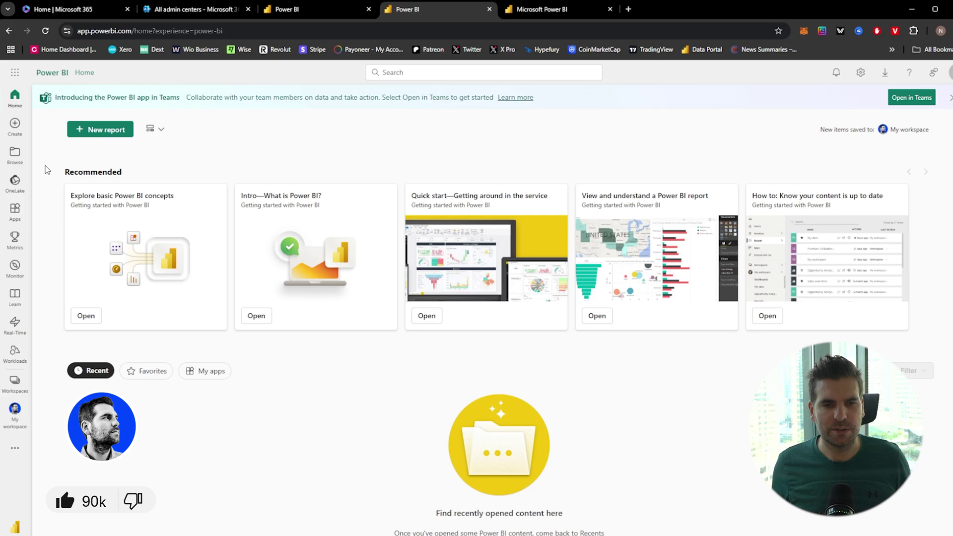
click(16, 383)
click(90, 169)
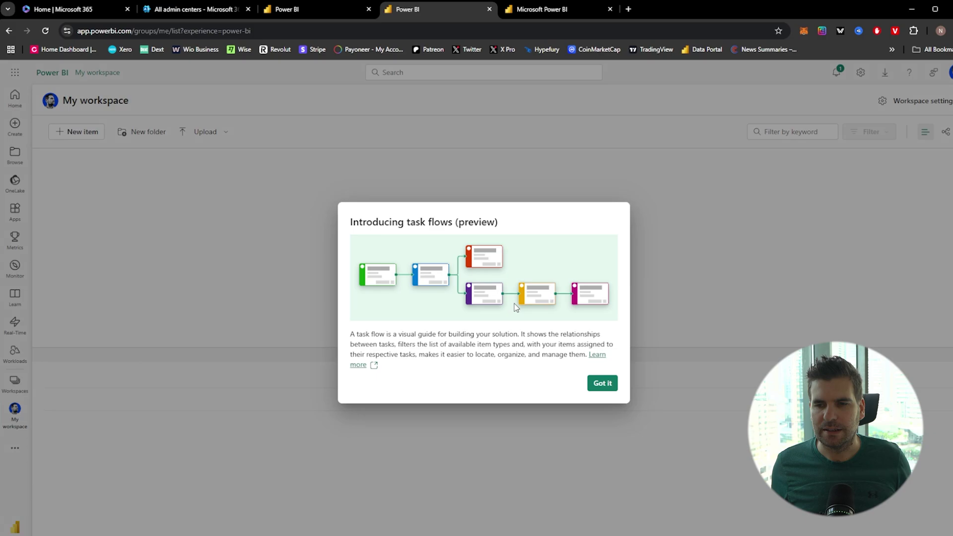
click(603, 383)
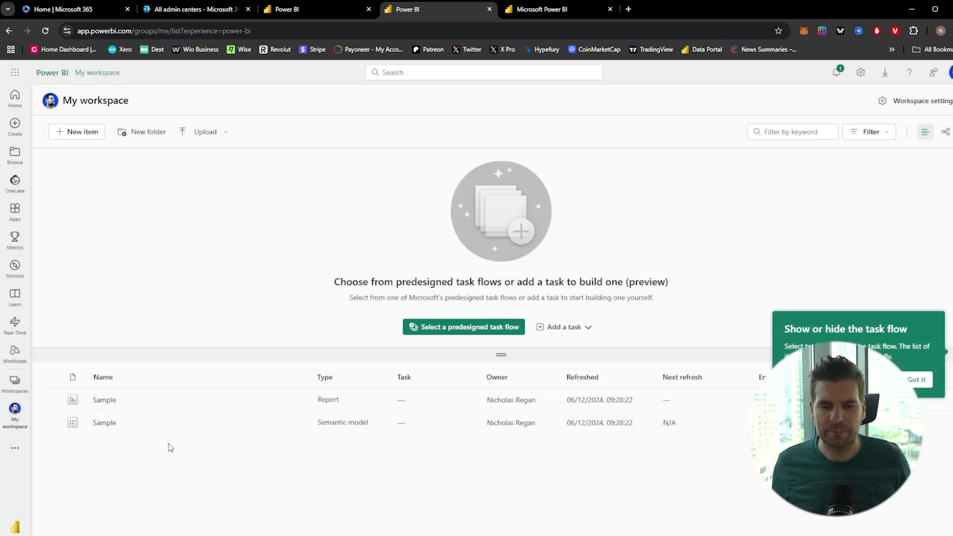
- Open the Sample semantic model, then the Sample report, dismissing the PowerPoint visual tip
click(110, 426)
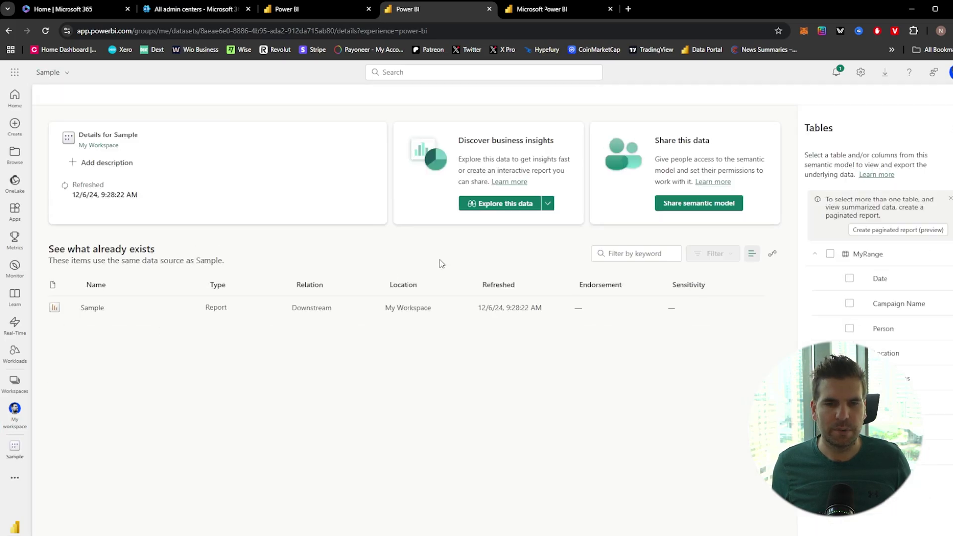
click(92, 306)
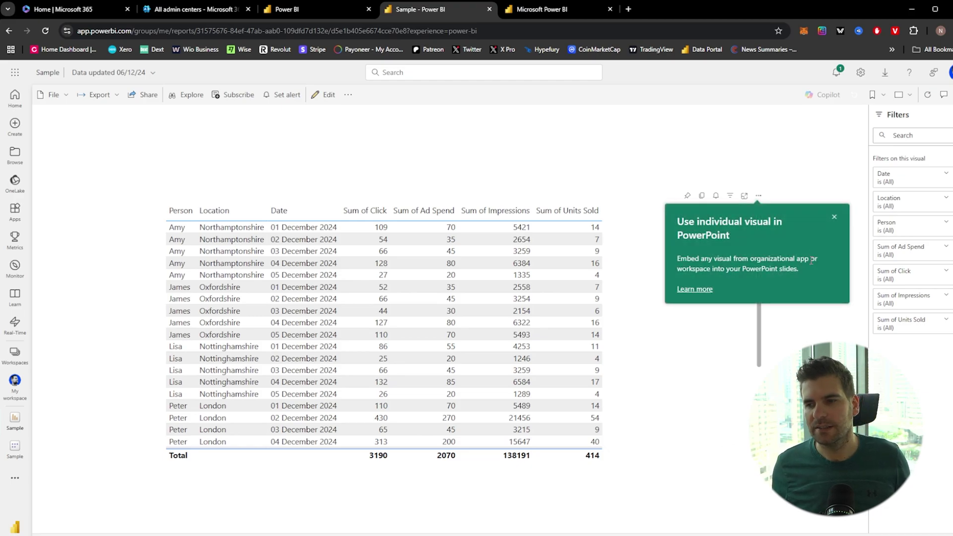
click(835, 217)
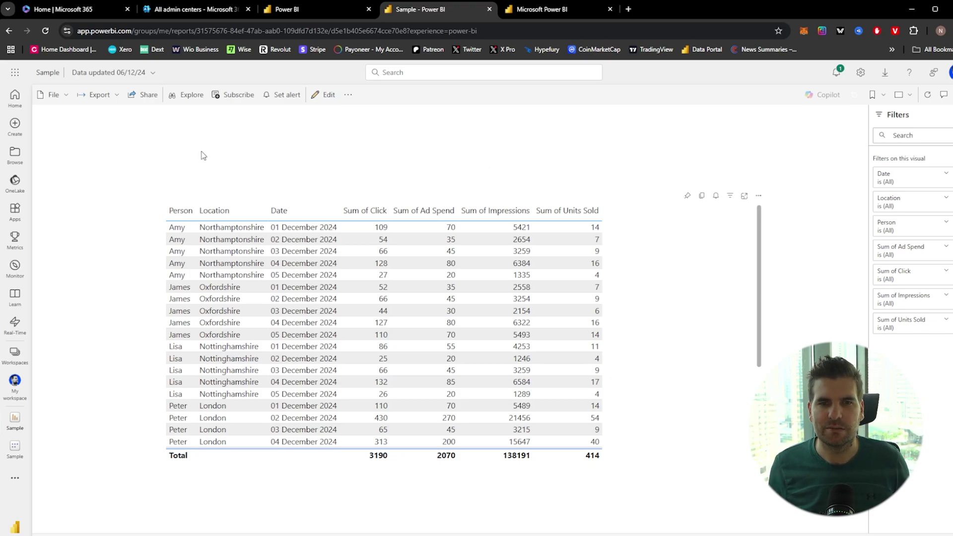
click(118, 101)
- Review the report's Share options and close them without sending a link
click(68, 99)
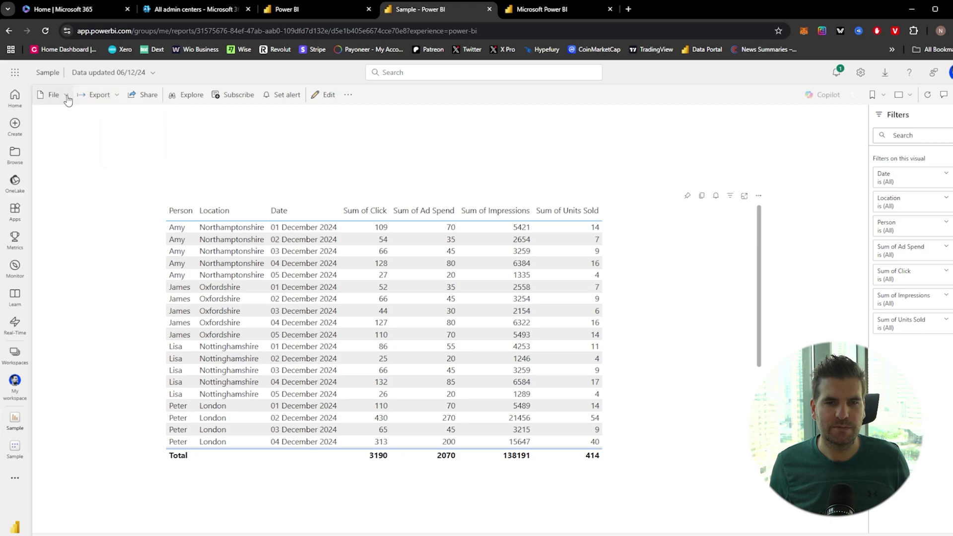
click(152, 98)
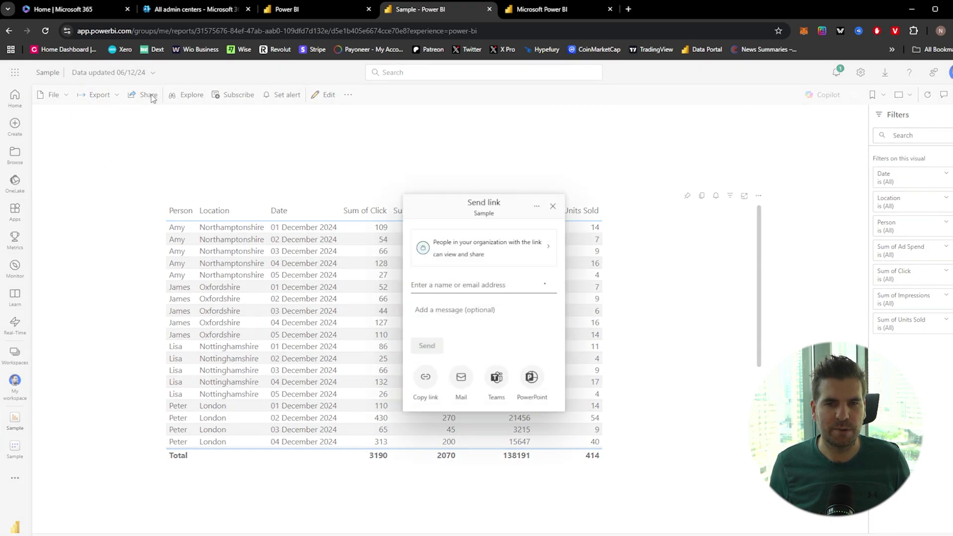
click(553, 207)
- Look over the File > Embed report options, then switch to the Microsoft 365 home tab
click(66, 99)
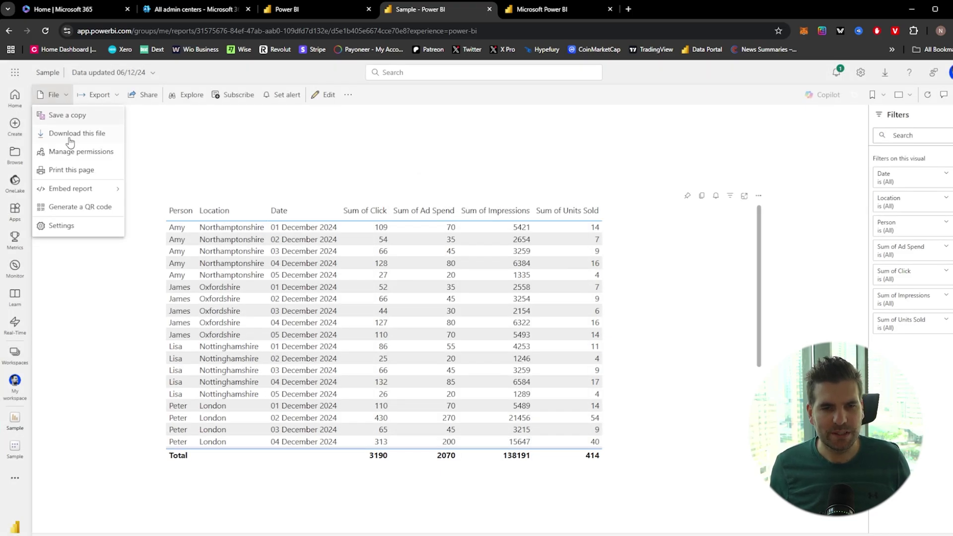
mouse_move(82, 194)
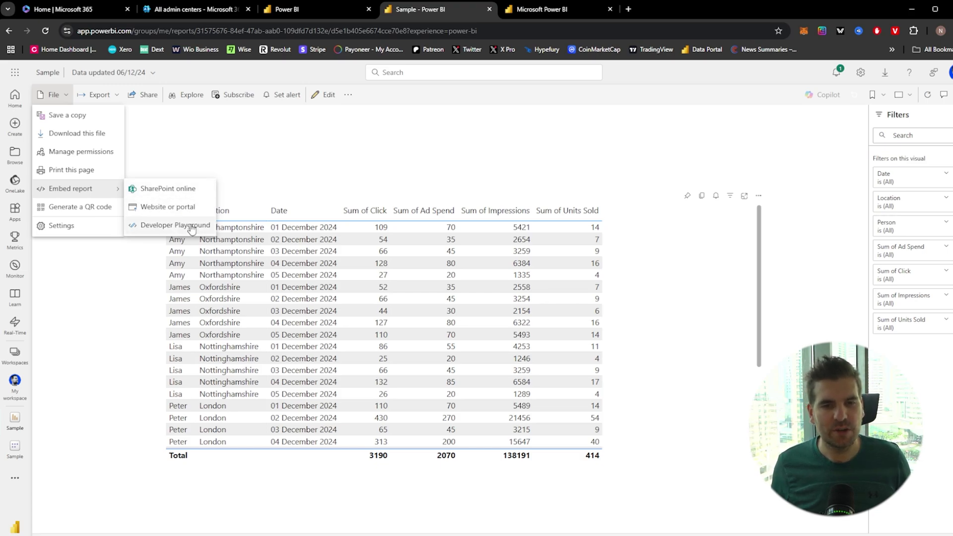
click(271, 157)
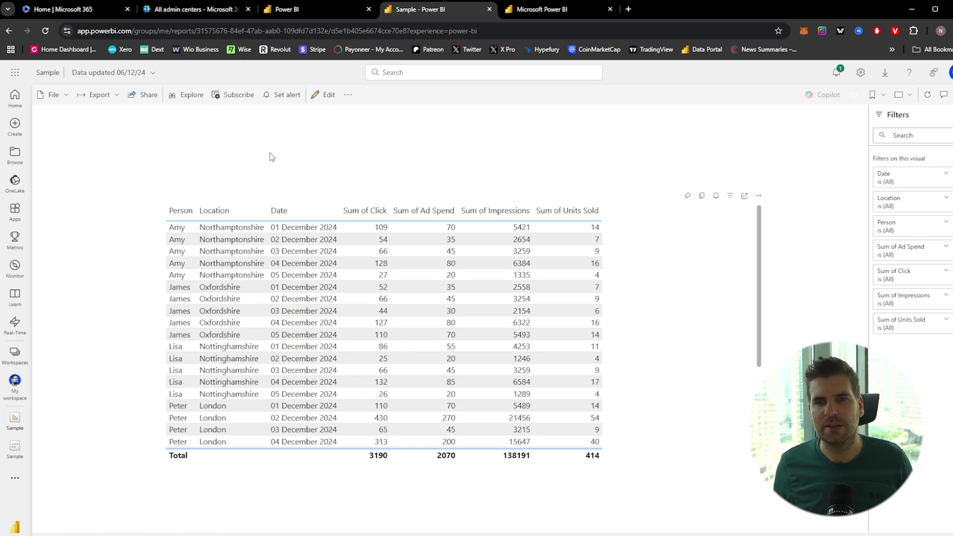
click(64, 10)
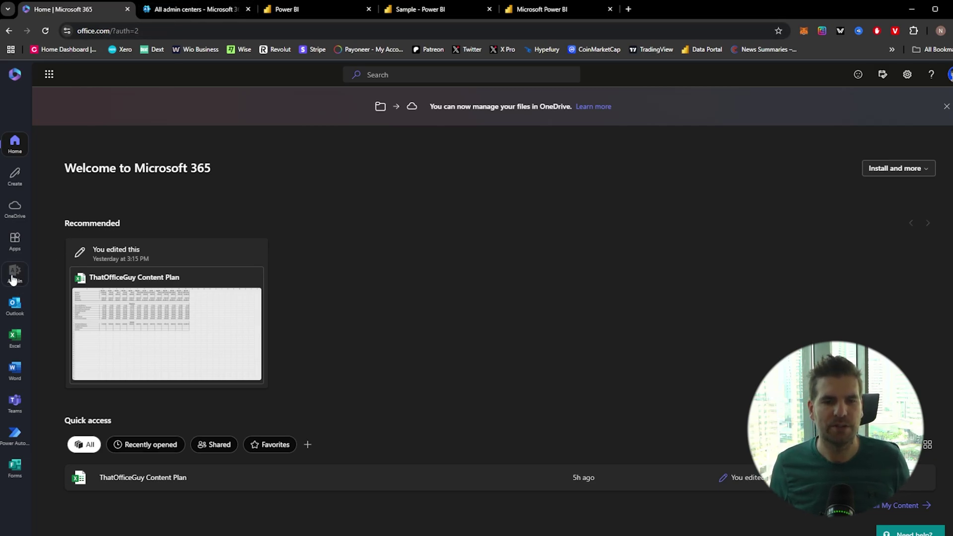
- Go through the Microsoft 365 All admin centers list to the Power BI tenant settings
click(180, 11)
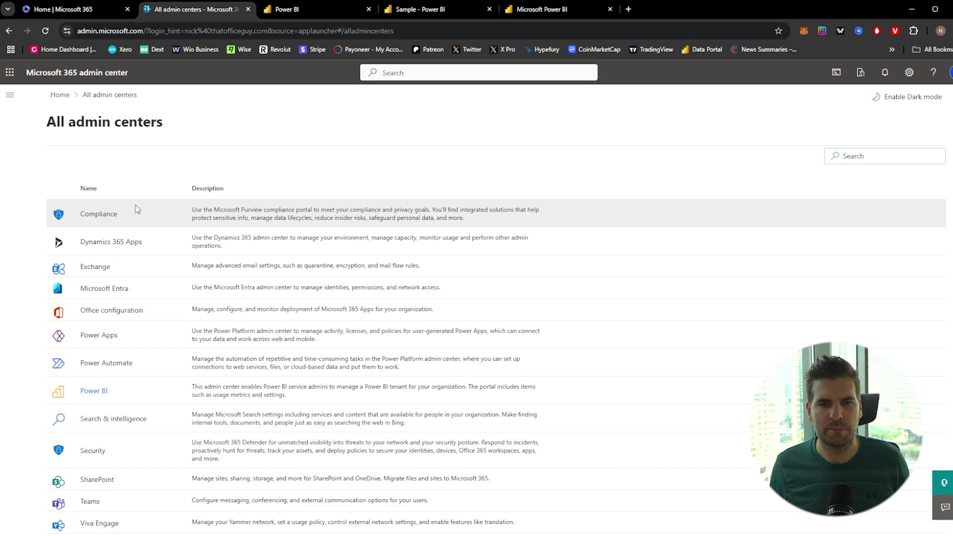
click(10, 97)
scroll(52, 367, down, 1)
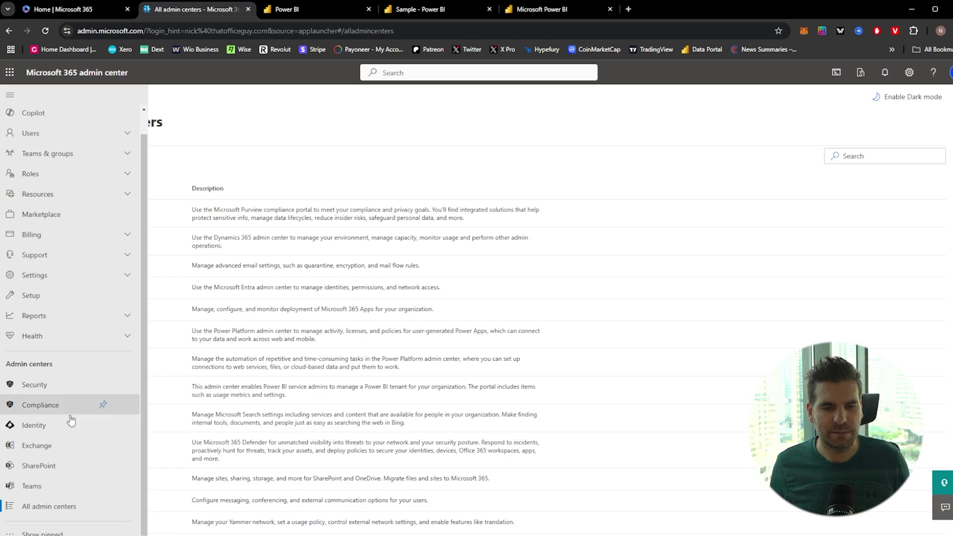
click(33, 511)
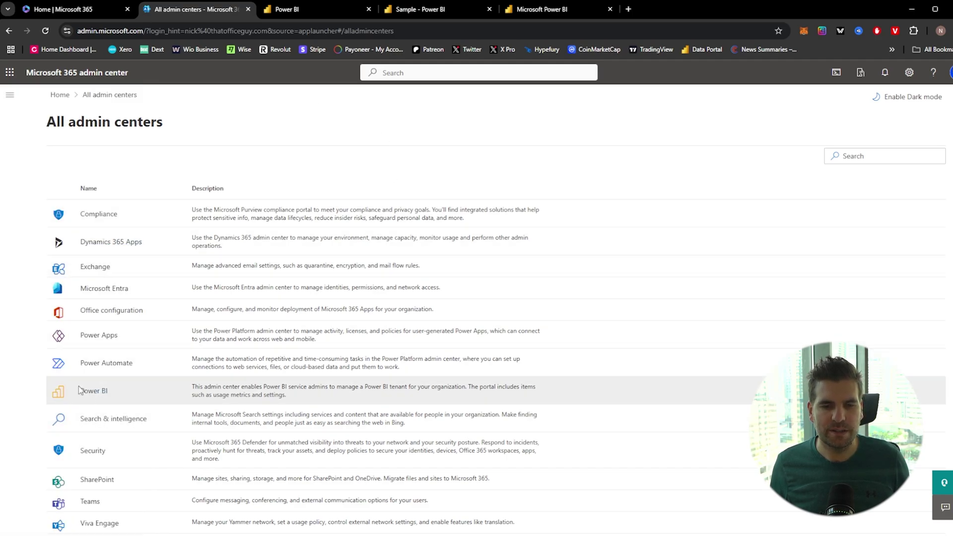
click(293, 10)
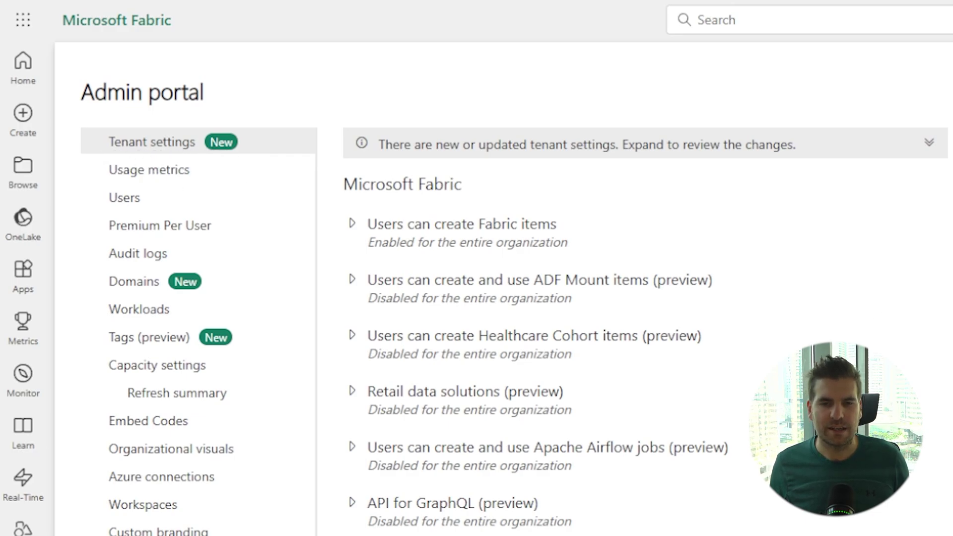
- Expand Publish to web under Export and sharing, set it to Enabled, and allow new embed codes
scroll(645, 327, down, 15)
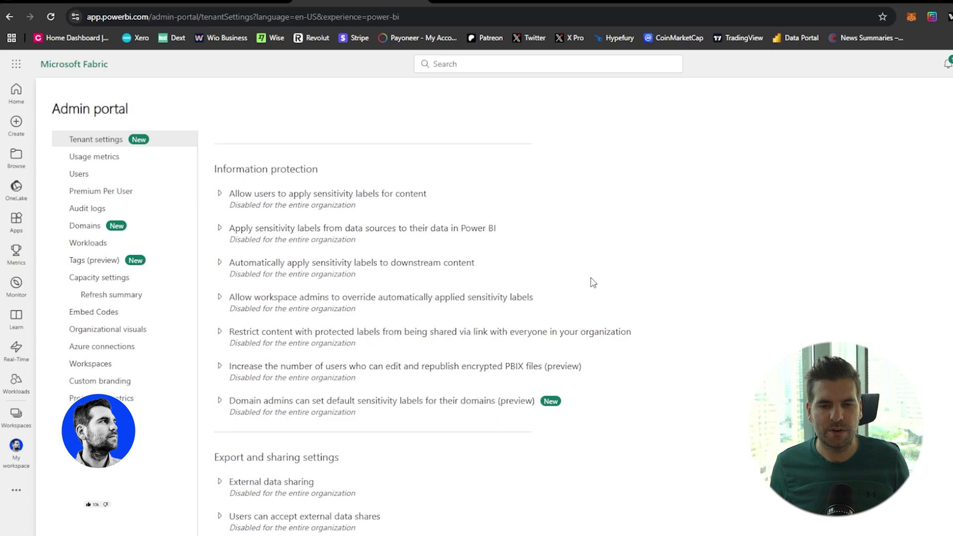
scroll(593, 283, down, 6)
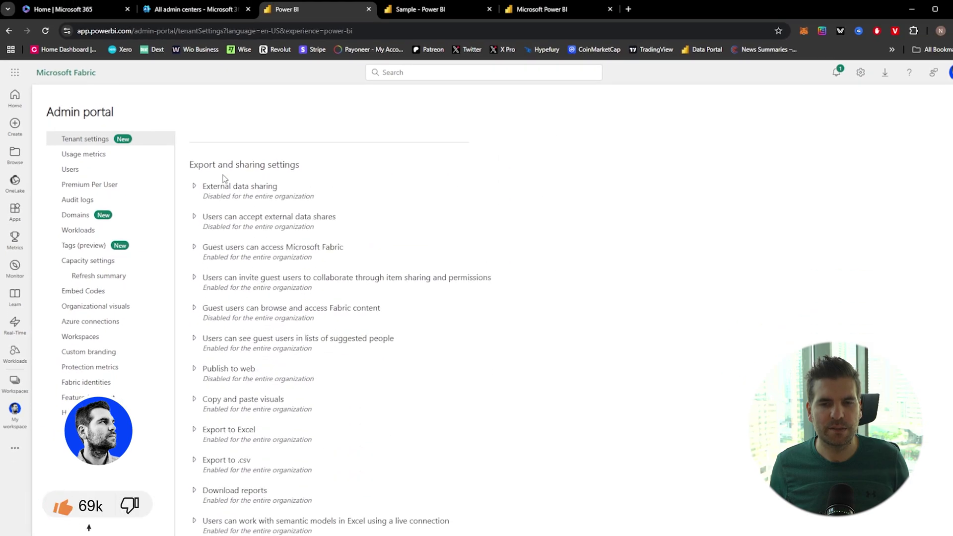
scroll(389, 197, up, 2)
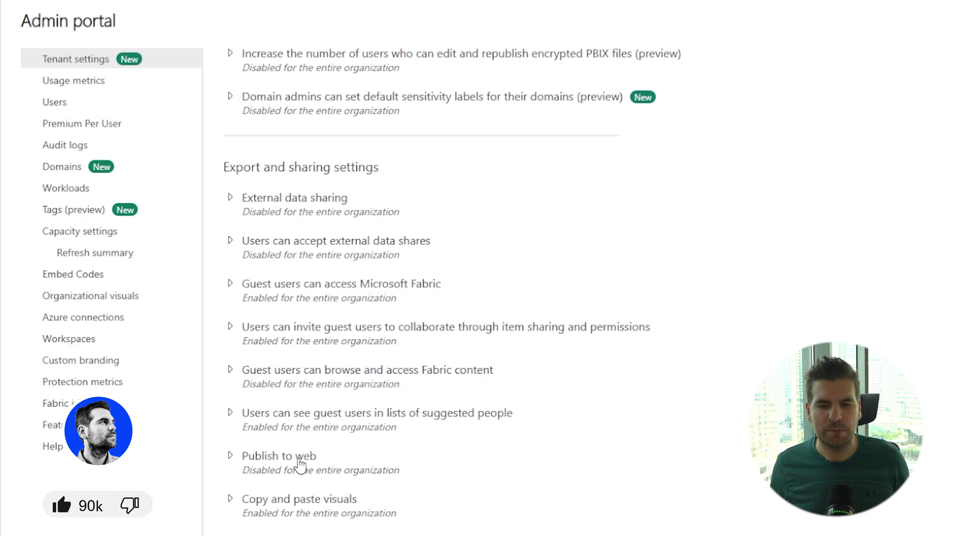
scroll(480, 460, down, 3)
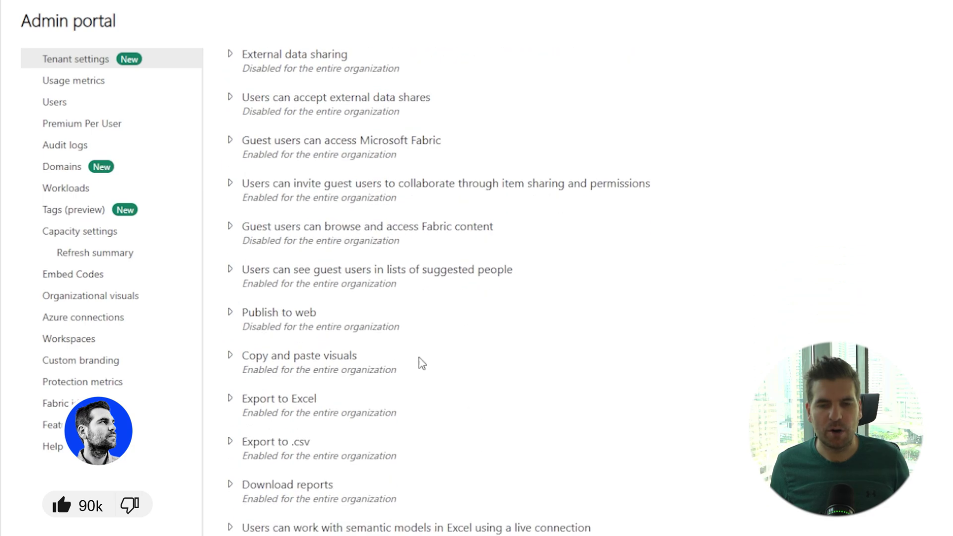
click(231, 313)
scroll(448, 340, down, 4)
scroll(339, 243, up, 2)
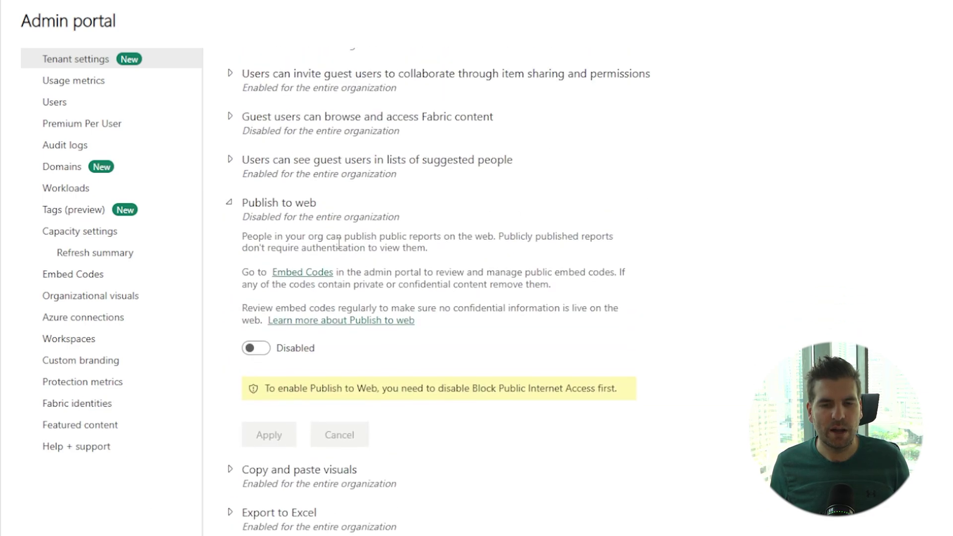
scroll(339, 243, up, 1)
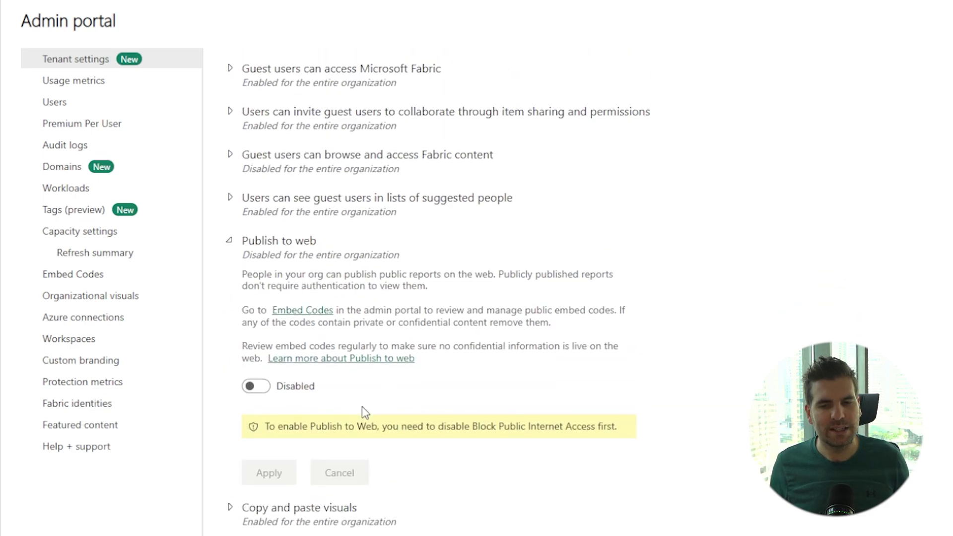
click(254, 386)
scroll(366, 386, down, 1)
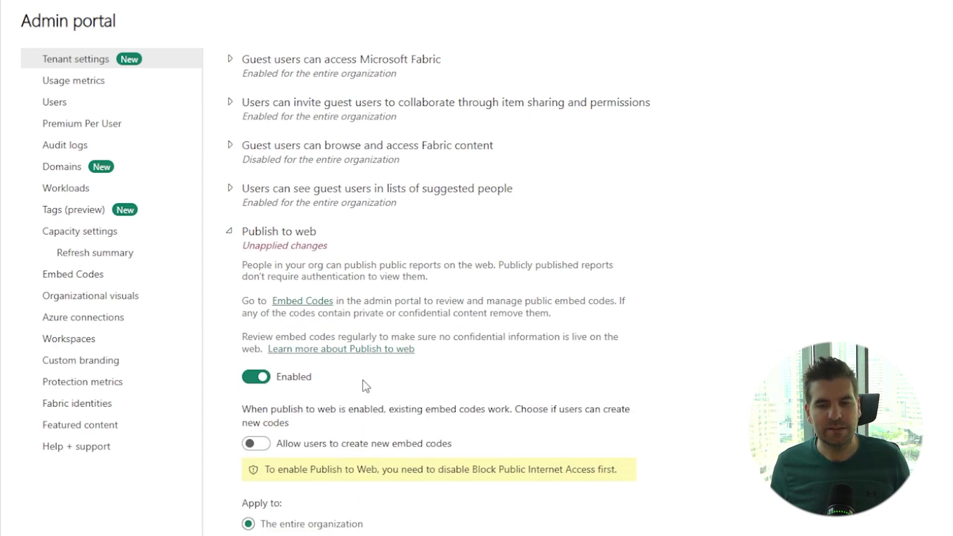
scroll(366, 386, down, 3)
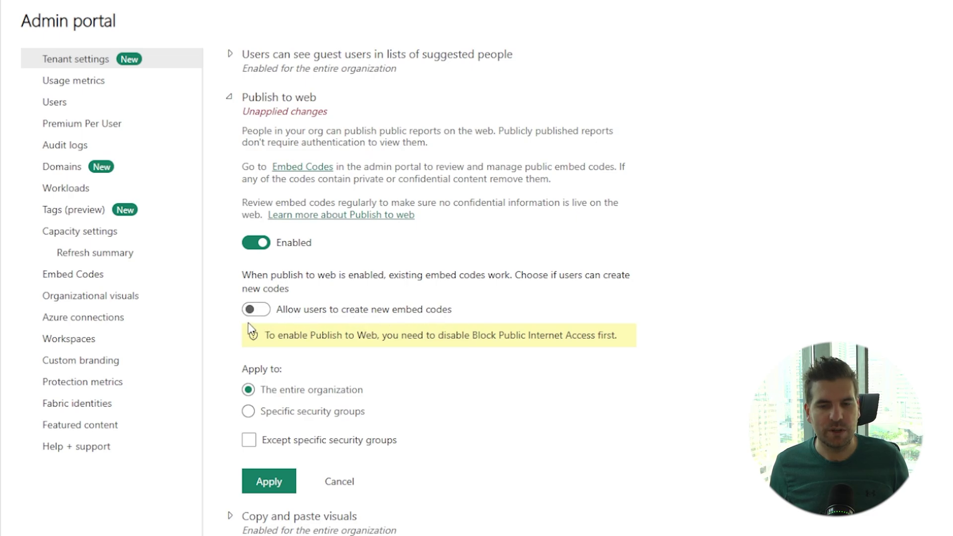
click(256, 309)
- Apply the Publish to web tenant setting changes
scroll(337, 283, down, 3)
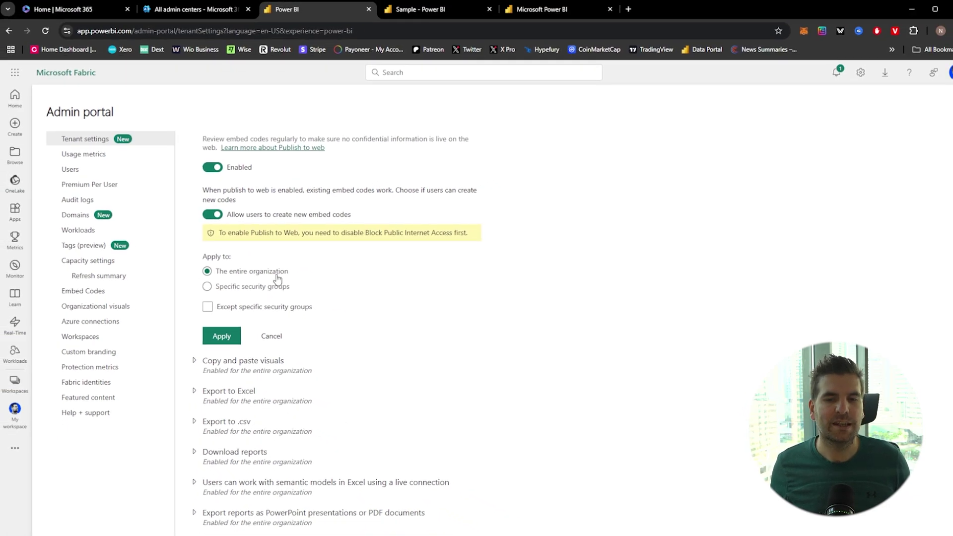
click(225, 340)
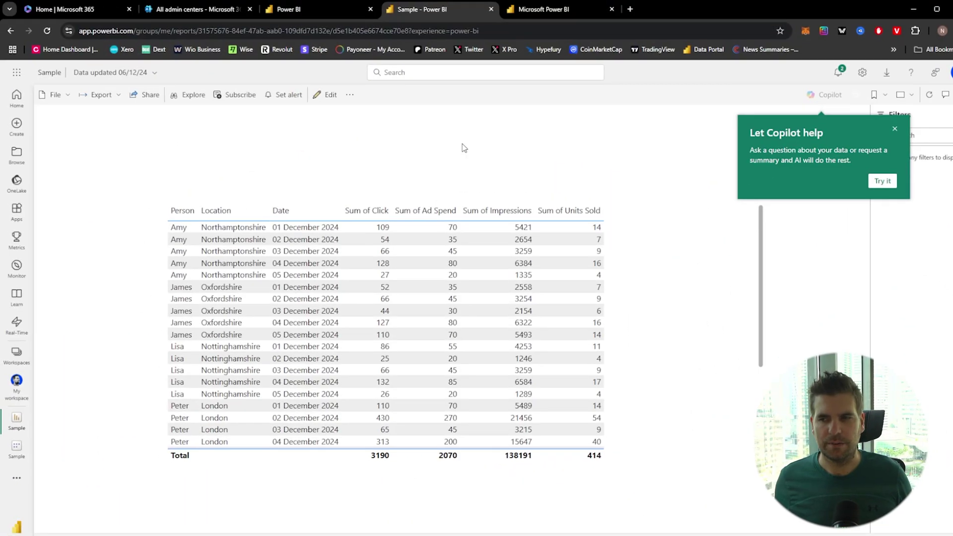
- Dismiss the Copilot popup and attempt File > Embed report > Publish to web (public)
click(894, 130)
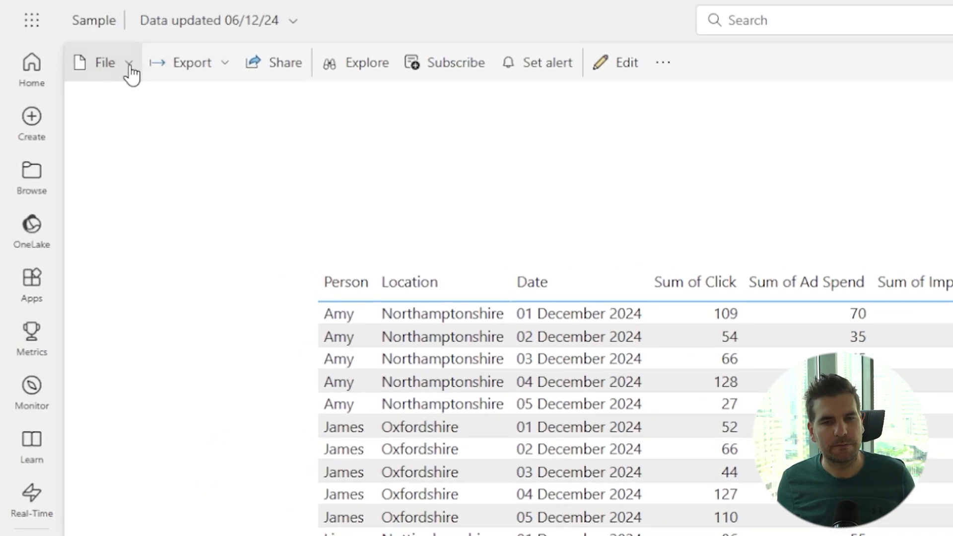
click(130, 70)
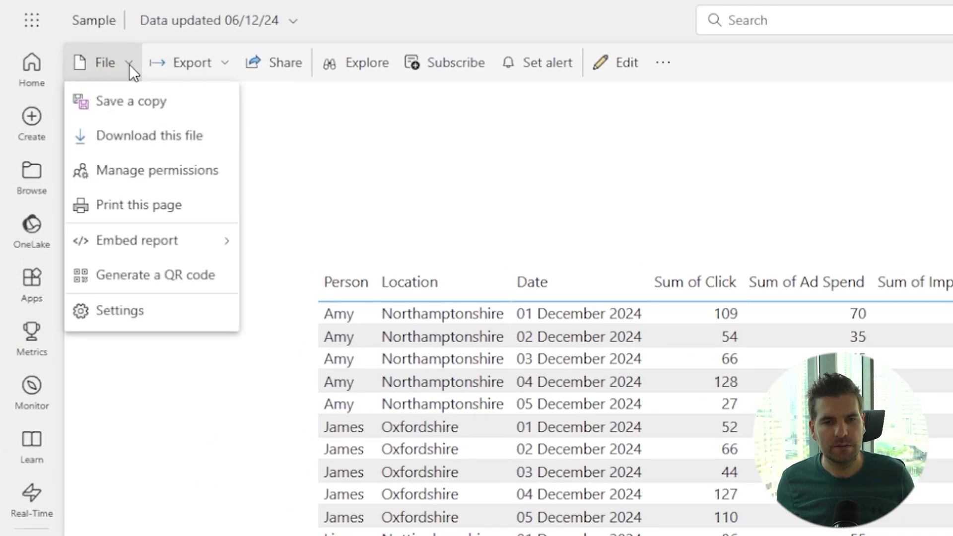
mouse_move(126, 246)
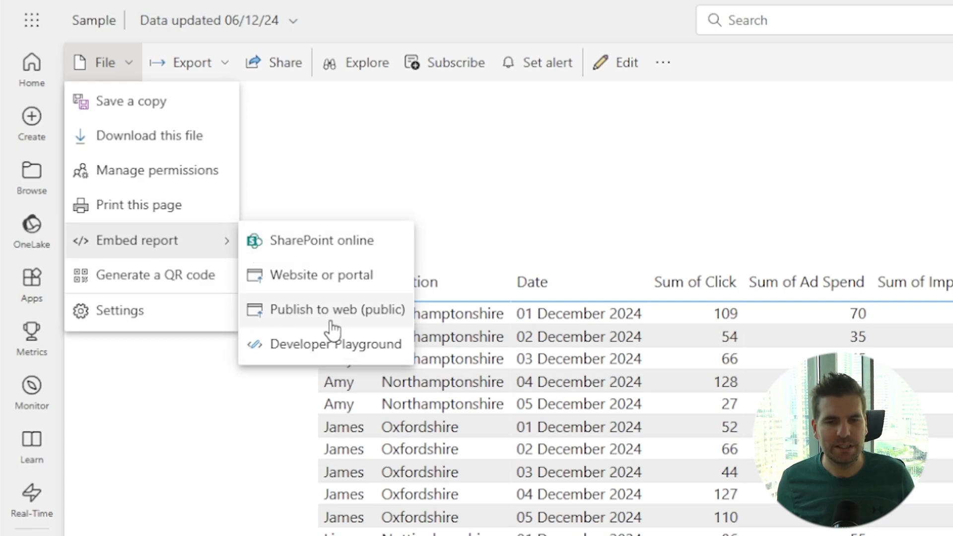
click(311, 315)
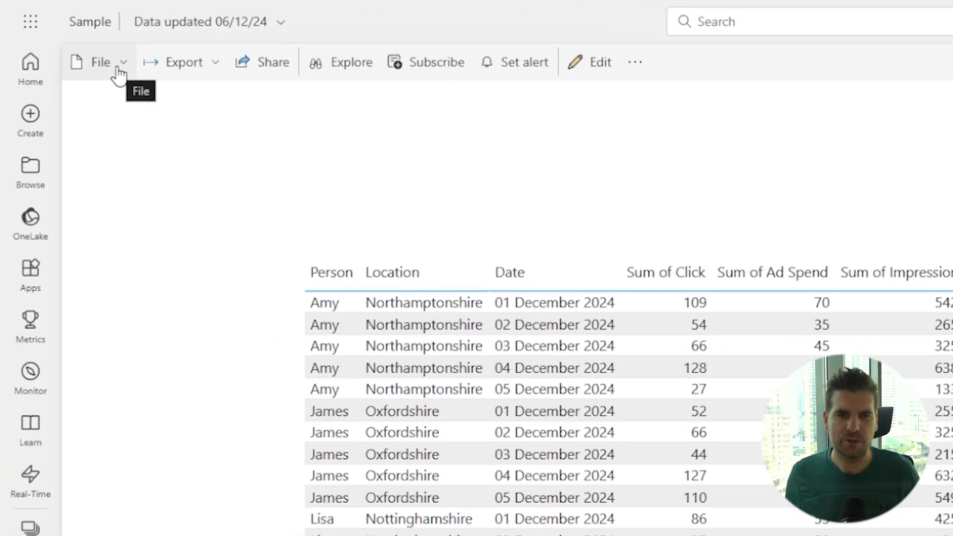
- Choose Publish to web (public) under File > Embed report and continue past the public website notice
click(65, 96)
mouse_move(161, 243)
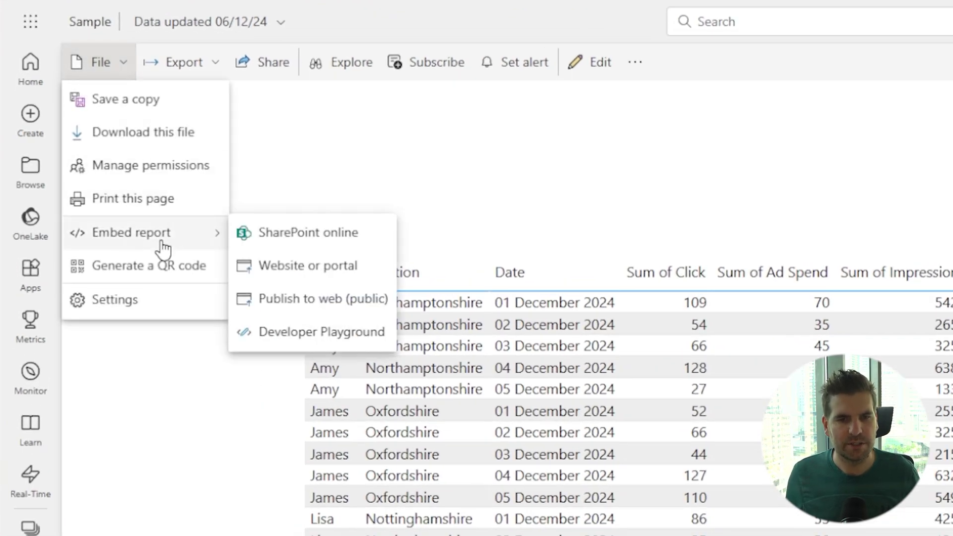
click(305, 300)
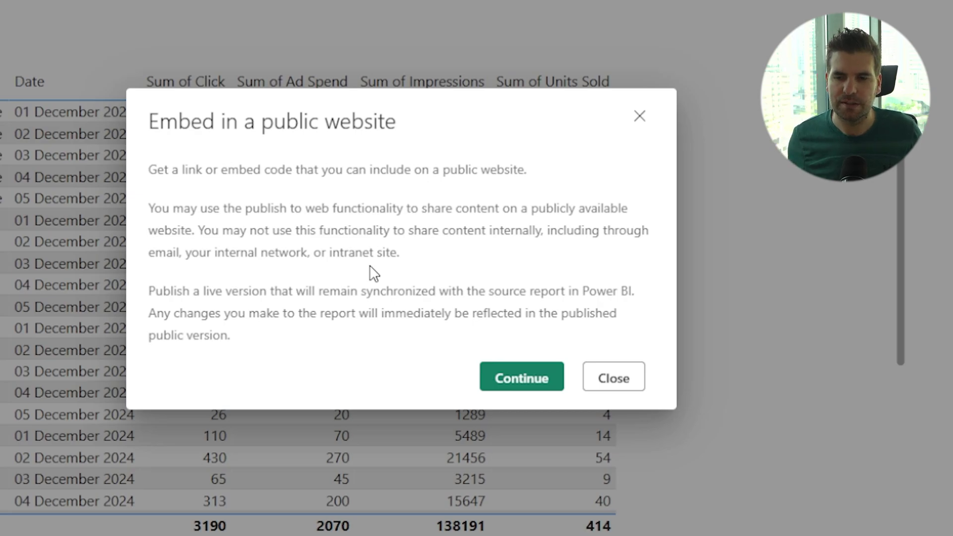
click(488, 389)
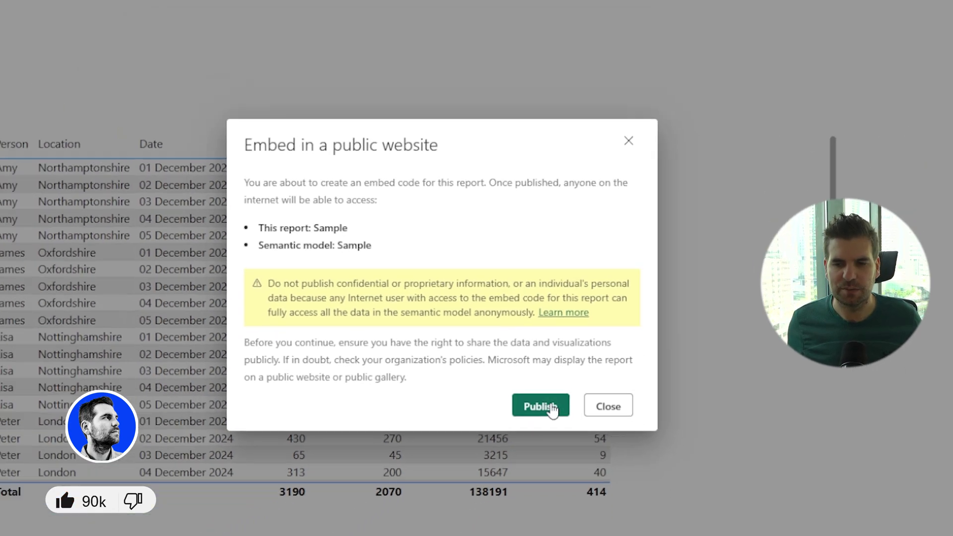
- Create the Sample report's public embed code at 600 x 373.5 px and copy its link
click(544, 406)
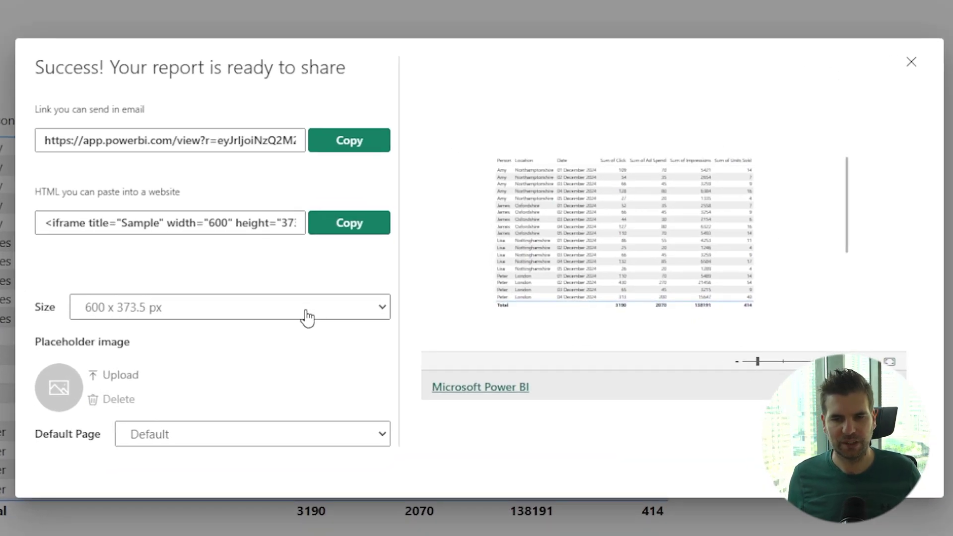
click(371, 311)
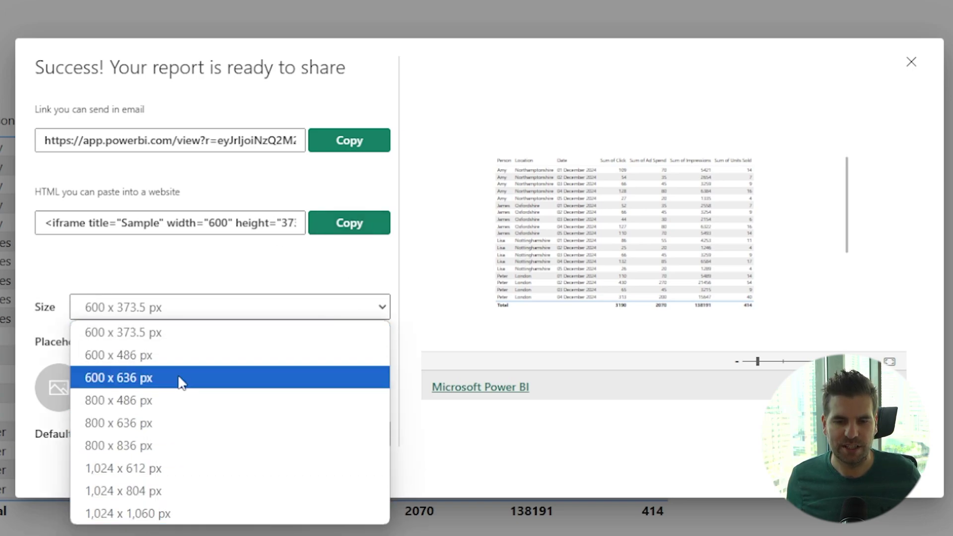
click(214, 280)
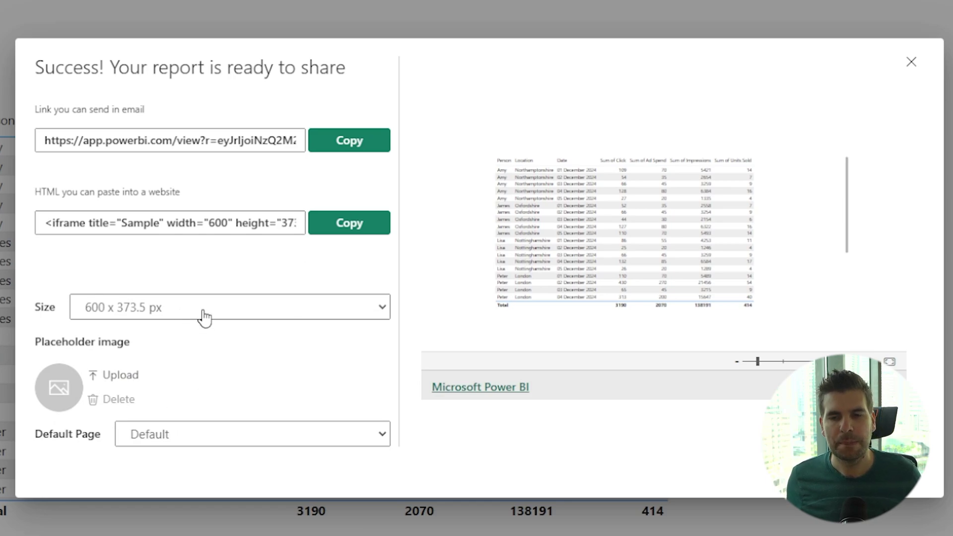
click(353, 144)
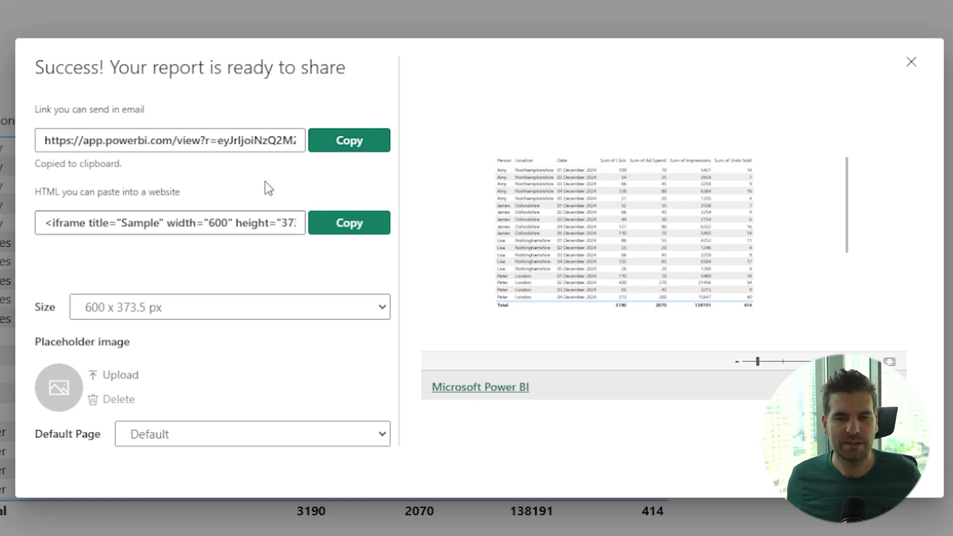
key(Escape)
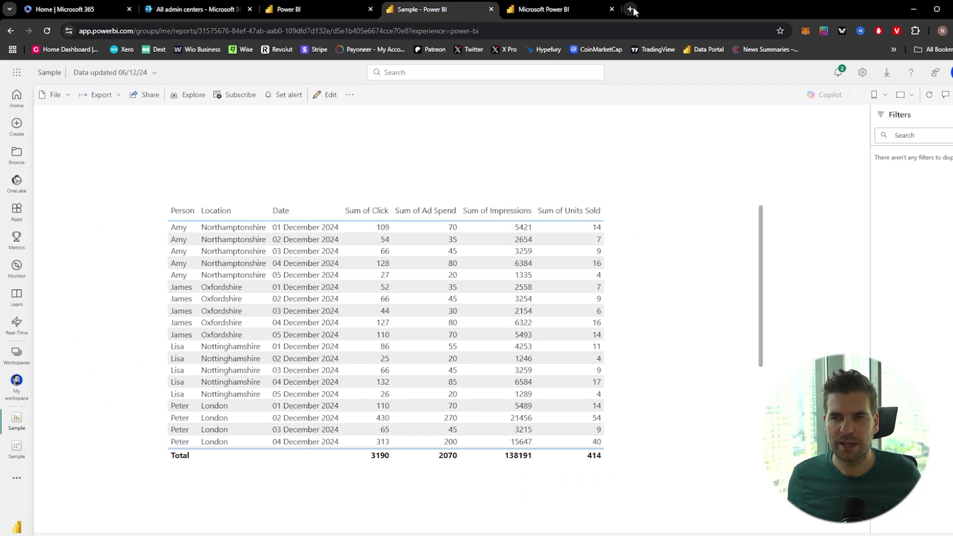
- Paste the copied app.powerbi.com public report link into a new Chrome tab and load it
click(630, 10)
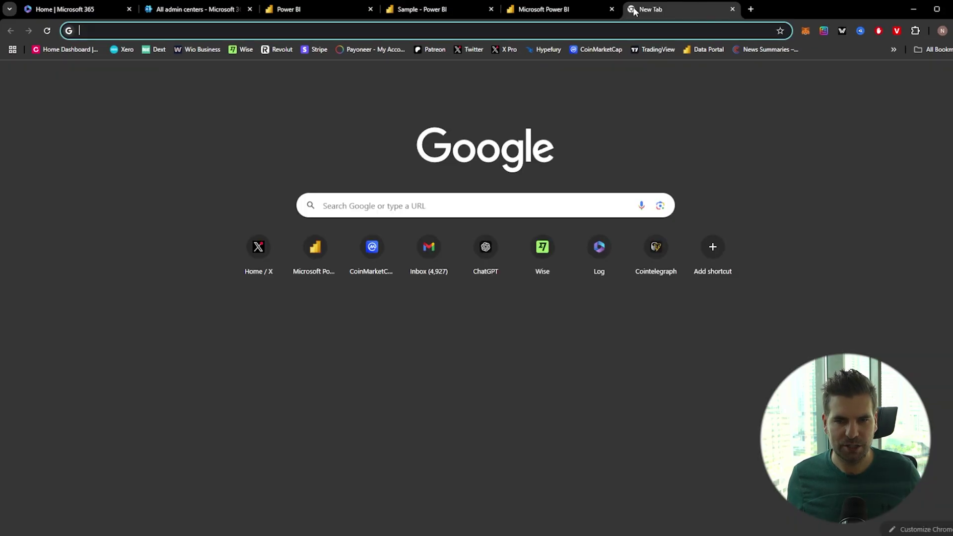
key(ctrl+v)
key(Return)
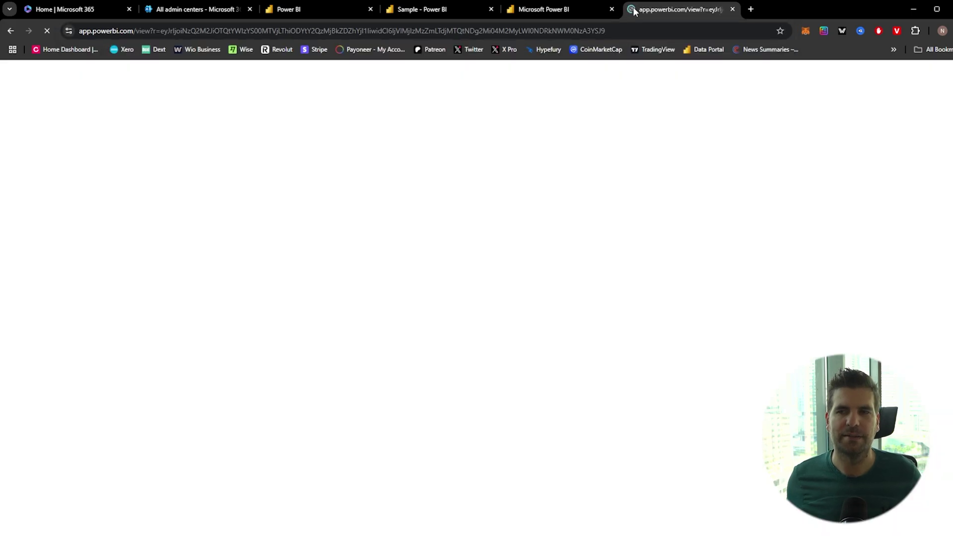